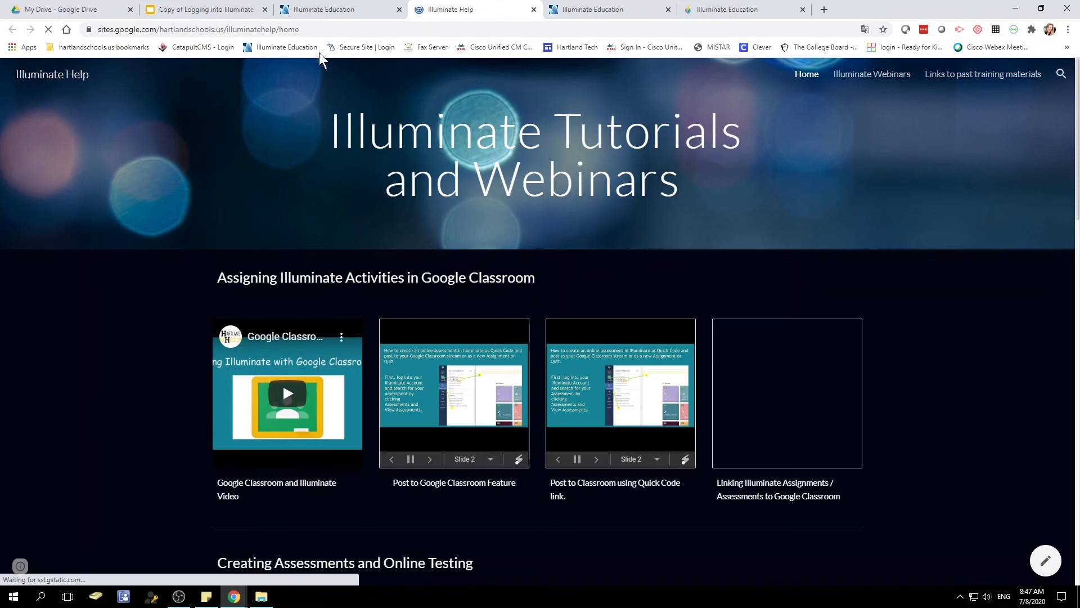
# - View the logged-in Illuminate dashboard, then switch to the Illuminate support help center tab
pyautogui.click(330, 11)
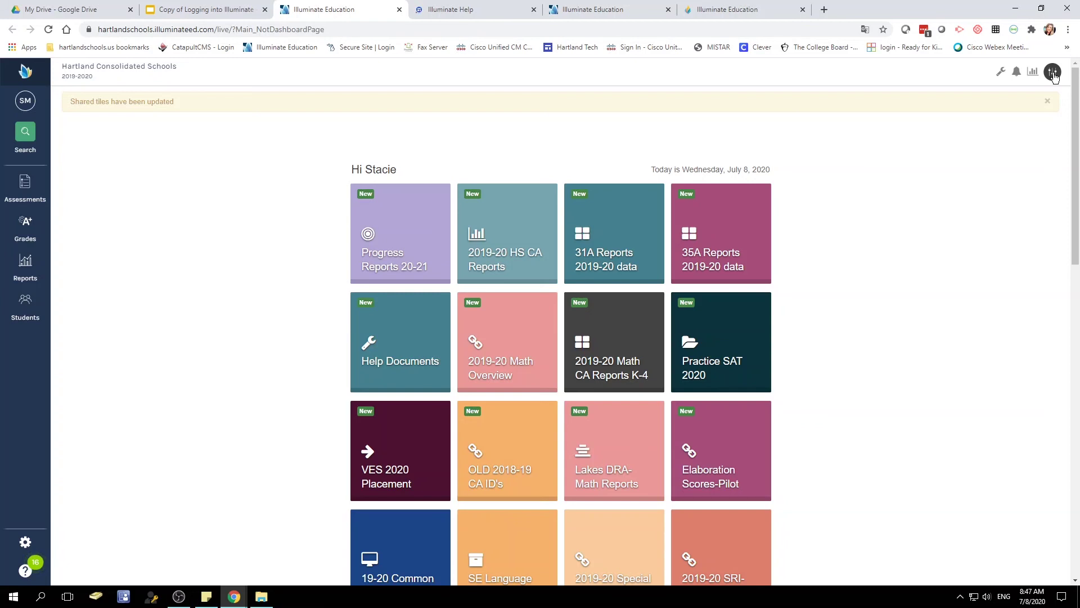
pyautogui.click(751, 10)
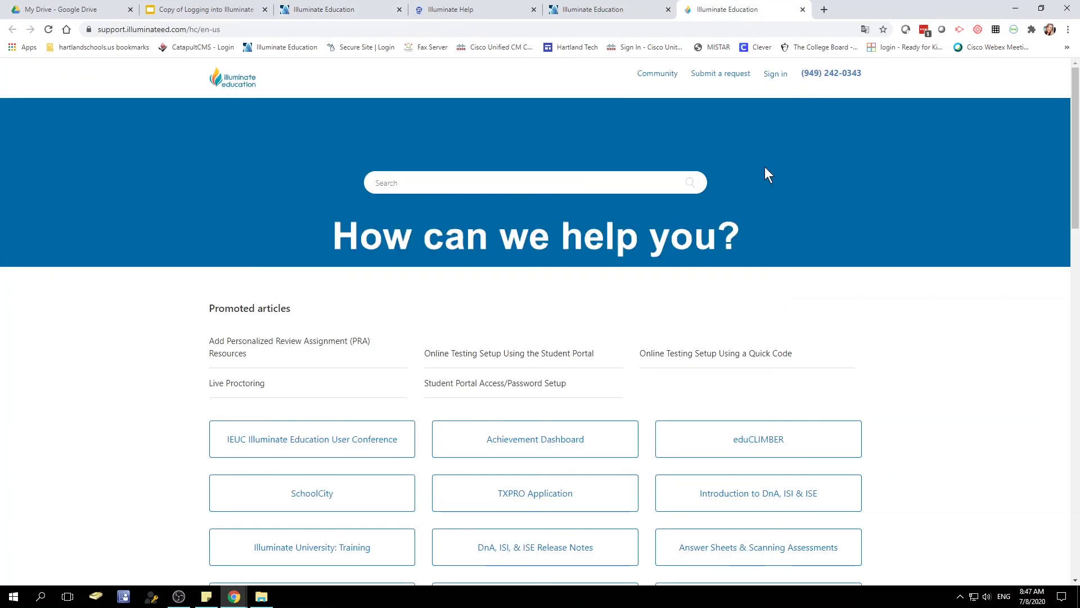